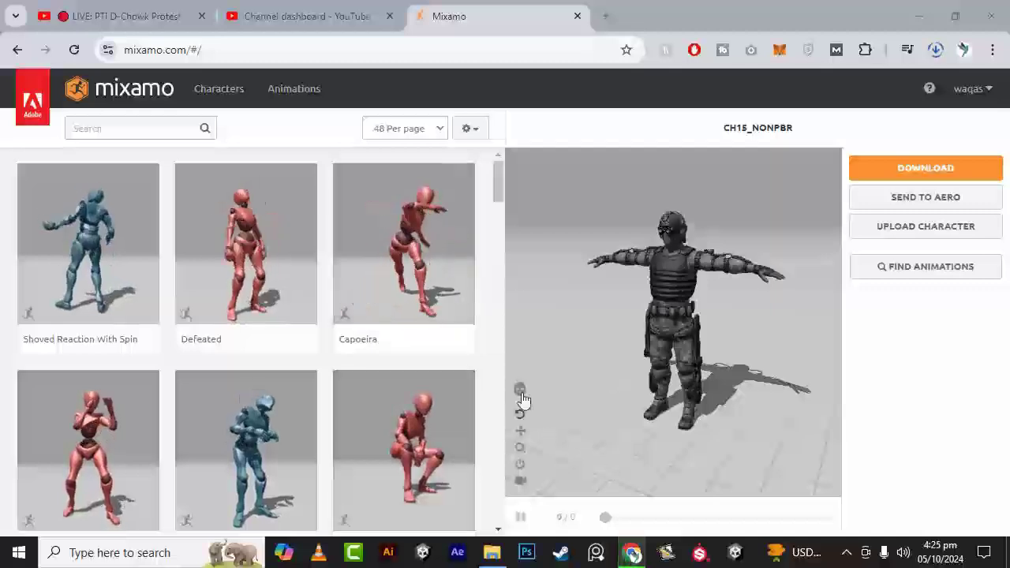
# Open the dialog for uploading a custom character from the animations page
pyautogui.click(290, 95)
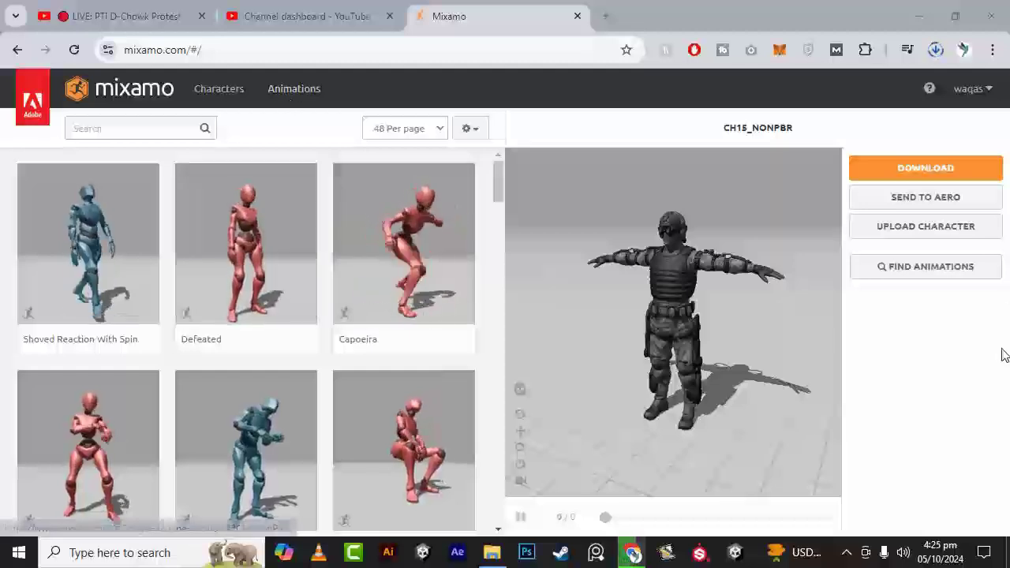
pyautogui.click(925, 229)
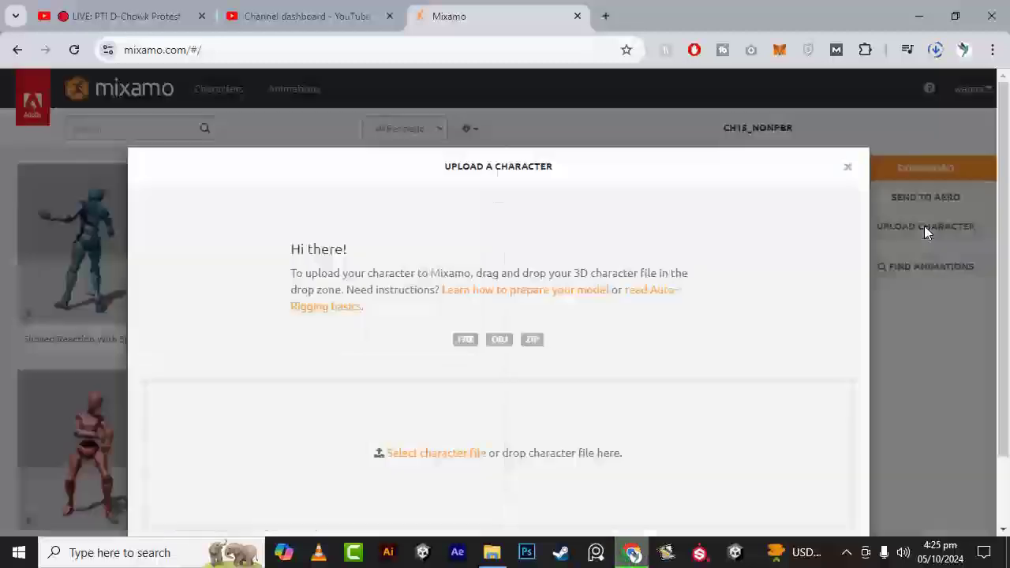
pyautogui.scroll(-1, 497, 355)
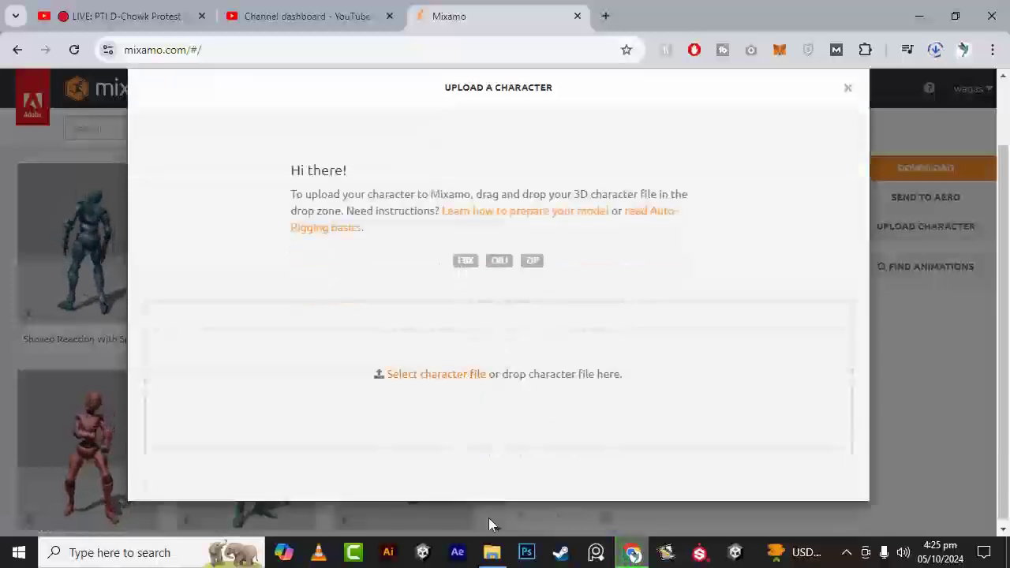
# Switch to File Explorer and open the char01 folder inside Desktop > Charachters > Char1
pyautogui.click(492, 553)
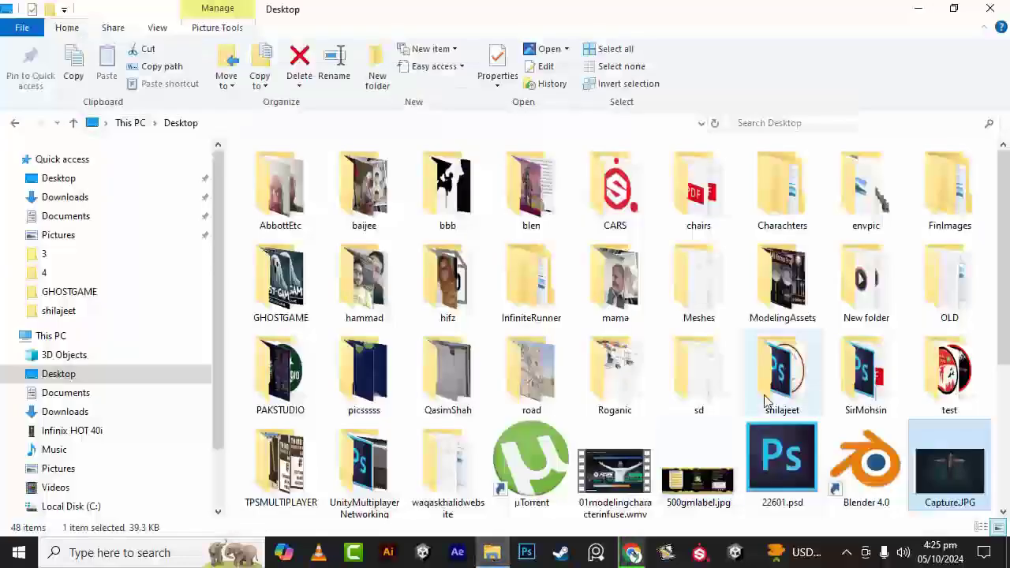
pyautogui.scroll(-3, 939, 332)
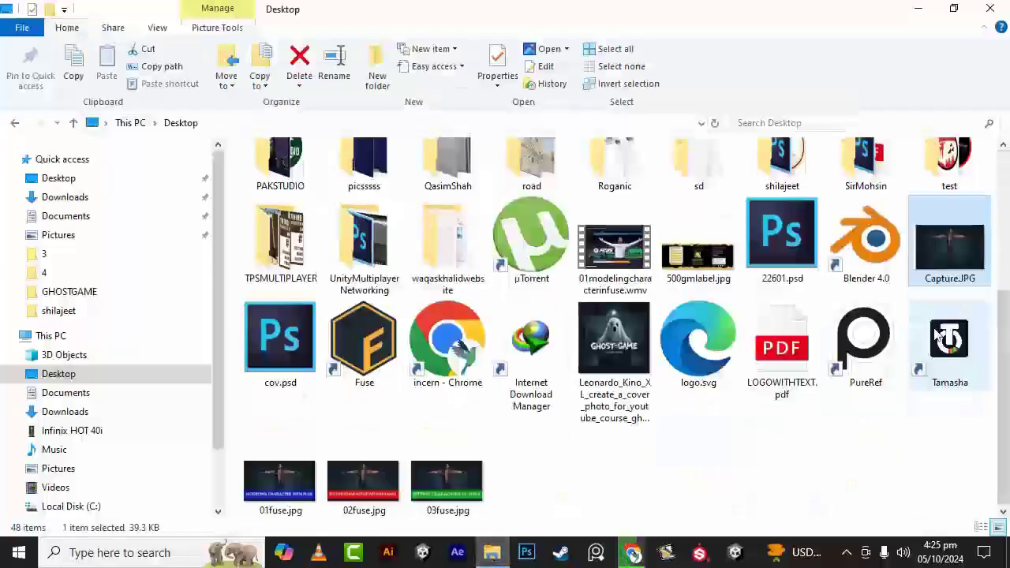
pyautogui.click(474, 286)
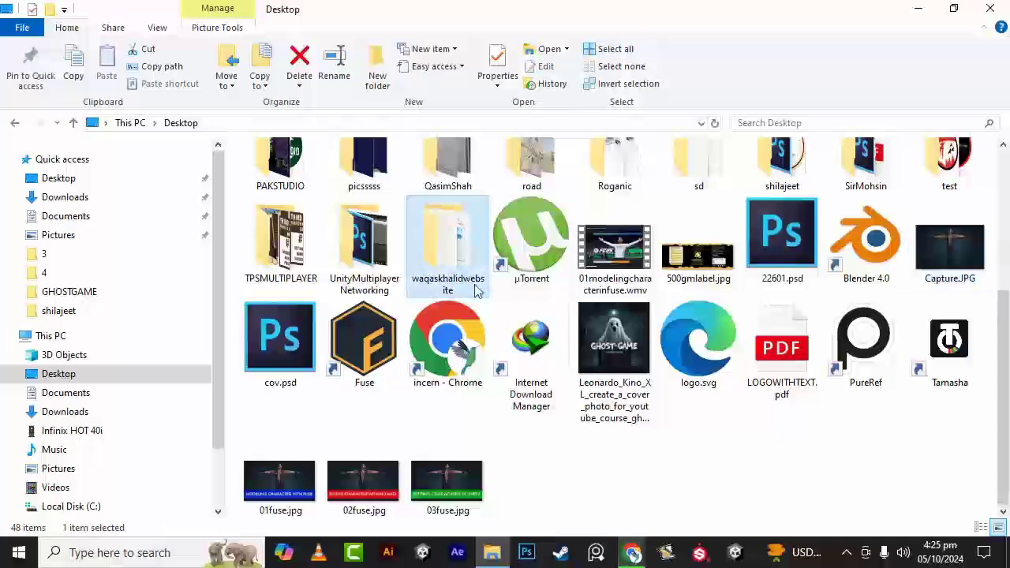
pyautogui.scroll(2, 316, 253)
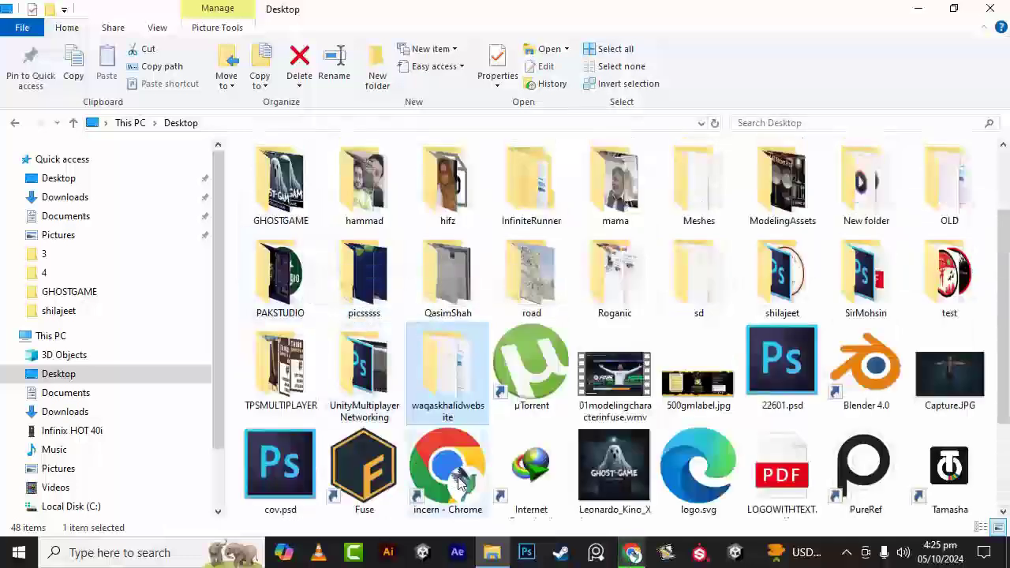
pyautogui.scroll(1, 476, 450)
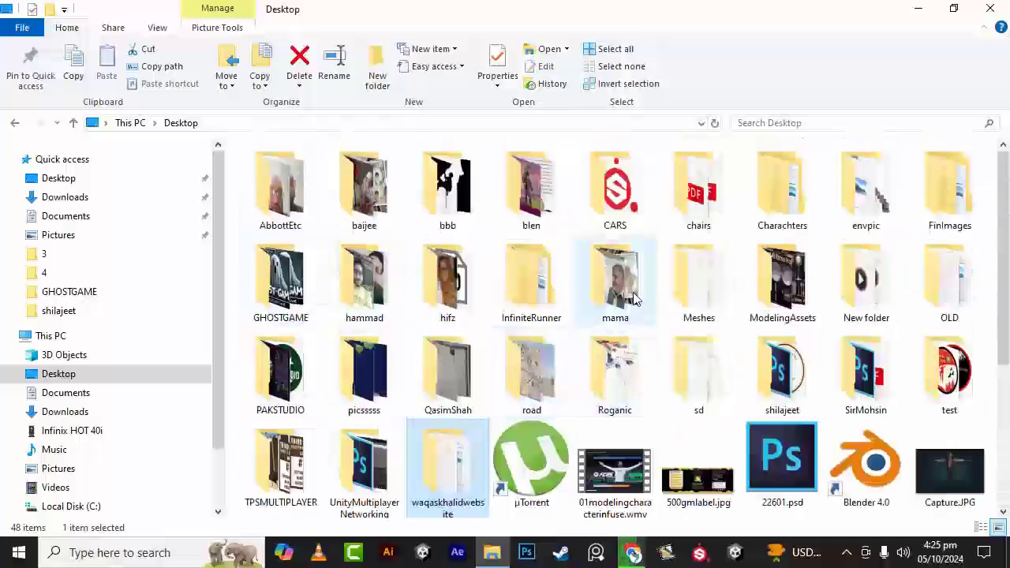
pyautogui.doubleClick(759, 204)
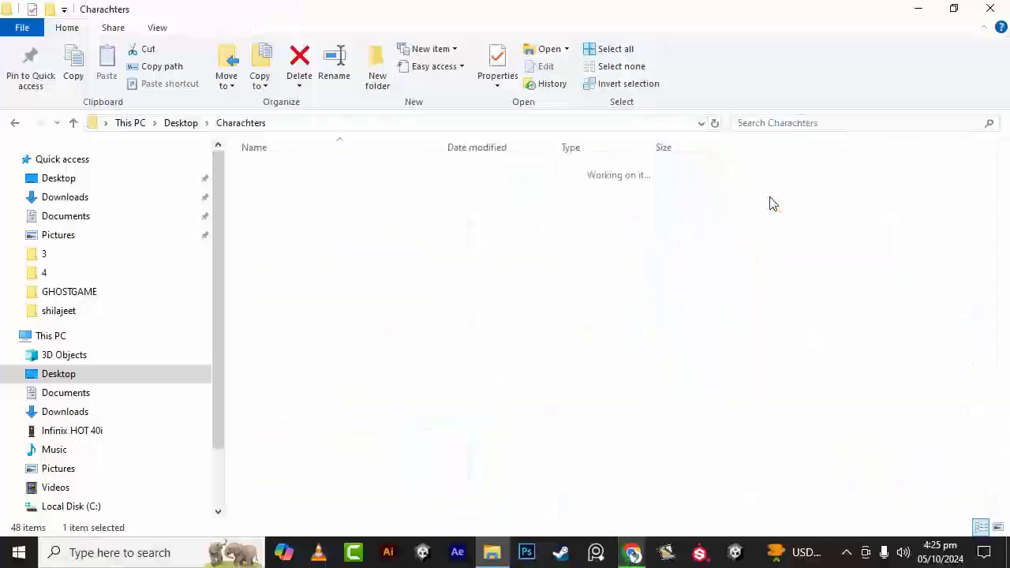
pyautogui.doubleClick(271, 169)
pyautogui.doubleClick(276, 171)
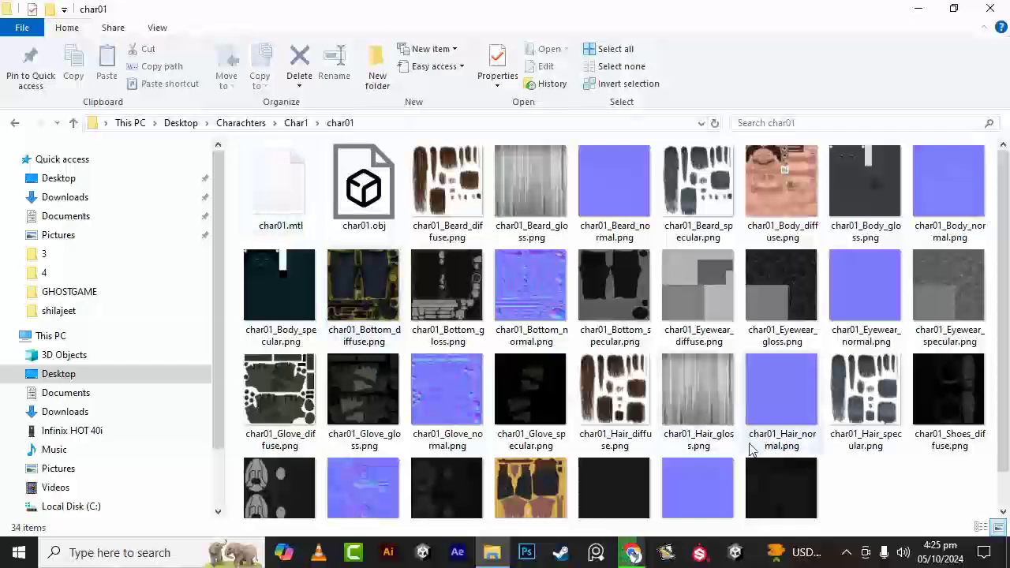
# Upload char01.obj from the char01 folder to Mixamo's character file drop zone
pyautogui.scroll(-1, 750, 466)
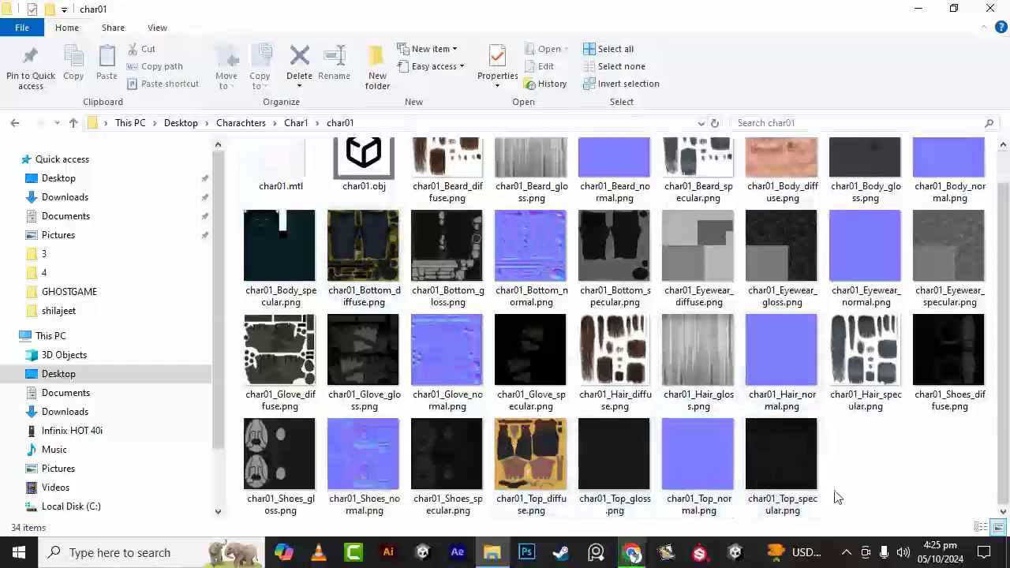
pyautogui.scroll(1, 753, 373)
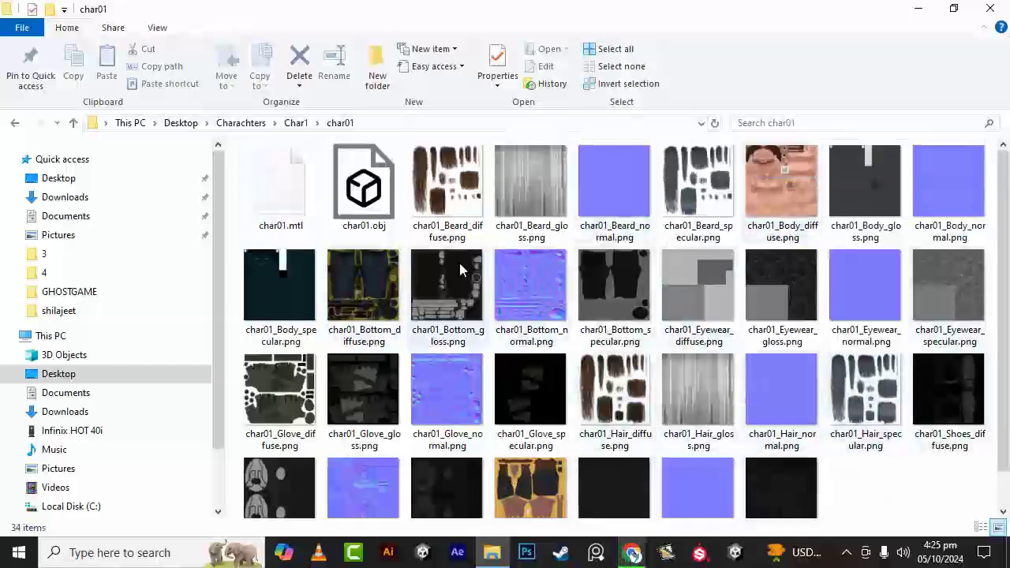
pyautogui.click(364, 188)
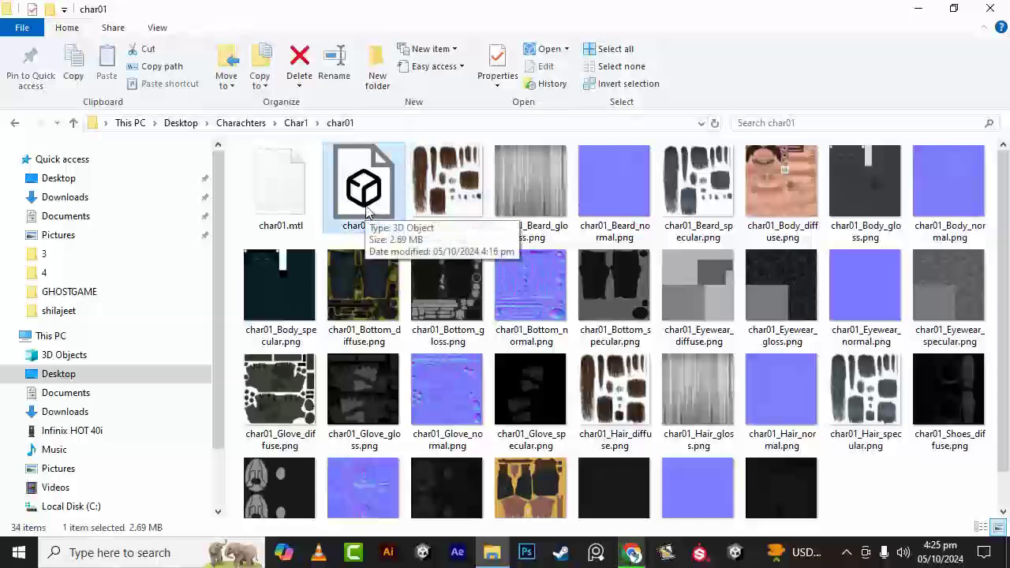
pyautogui.moveTo(365, 209); pyautogui.dragTo(538, 312)
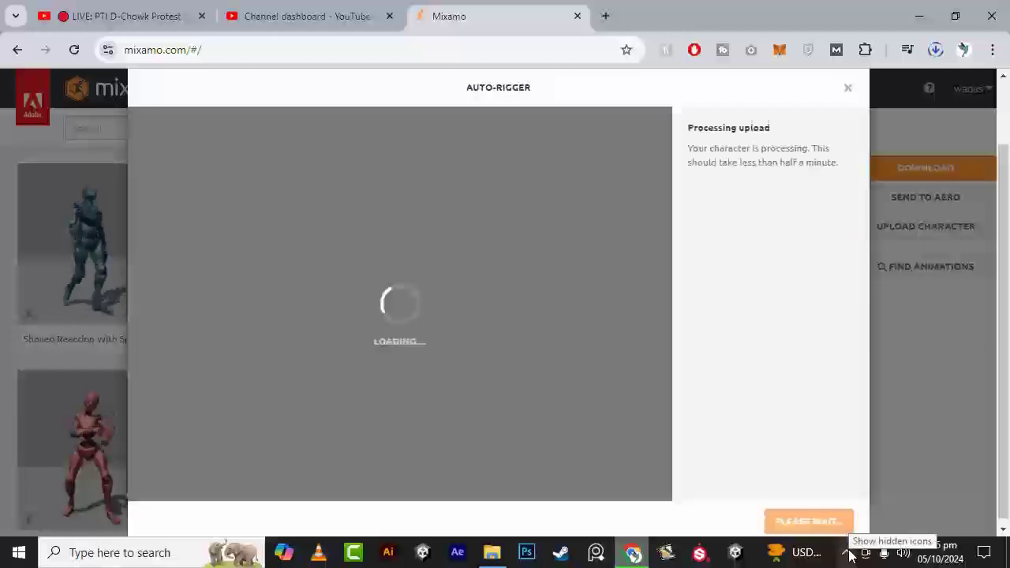
pyautogui.click(849, 553)
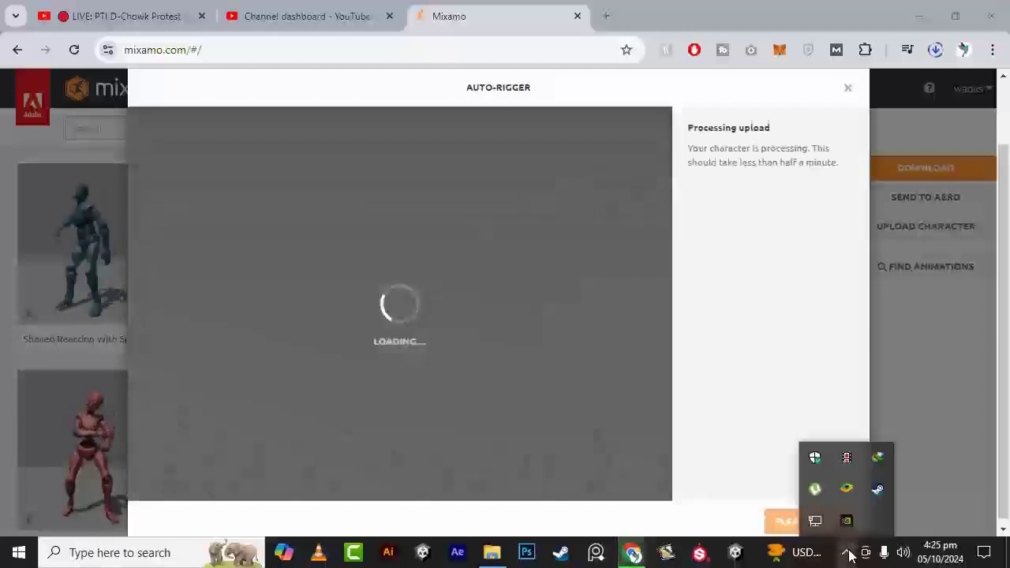
pyautogui.click(849, 554)
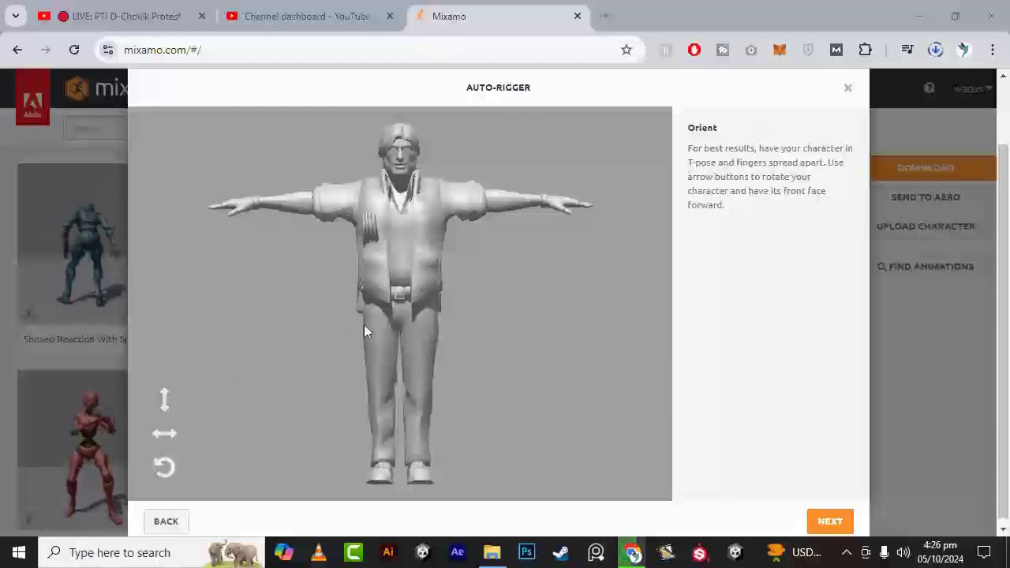
# Accept the character's front-facing T-pose orientation in the auto-rigger and proceed to marker placement
pyautogui.scroll(-1, 419, 289)
pyautogui.scroll(1, 419, 276)
pyautogui.scroll(-1, 428, 325)
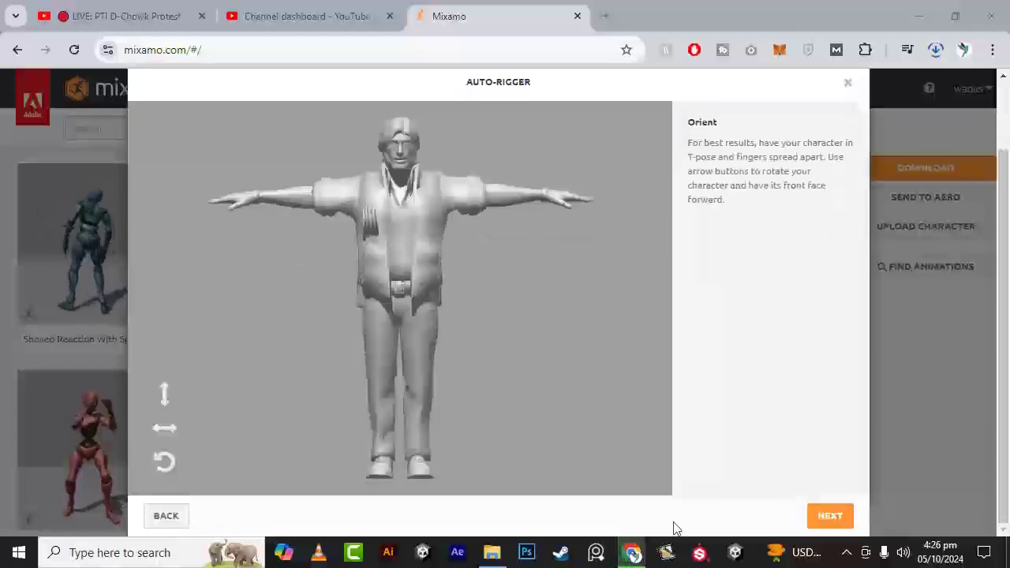
pyautogui.click(832, 517)
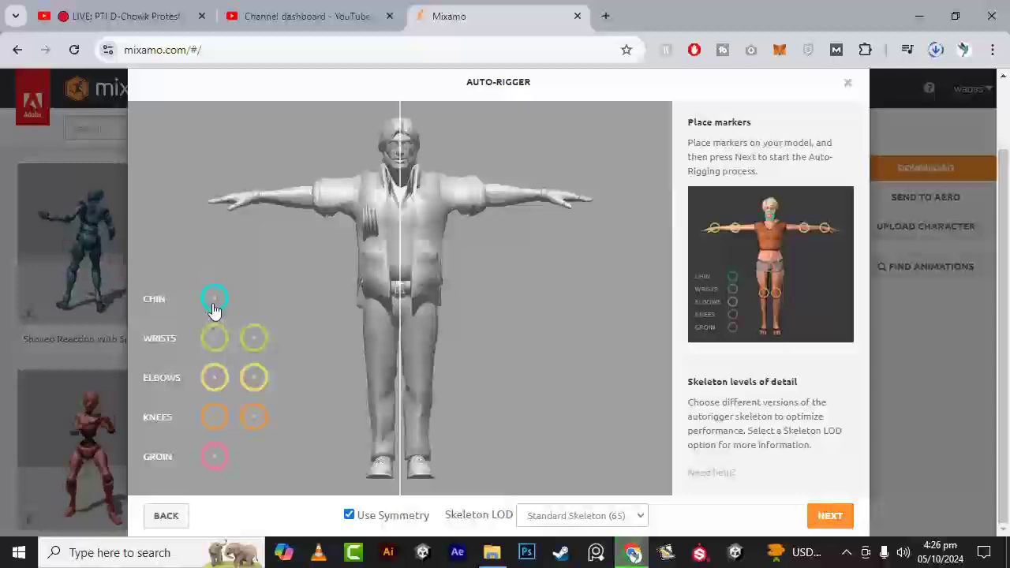
# Place the chin marker and the mirrored wrist and elbow markers on the matching joints of the character
pyautogui.moveTo(215, 300); pyautogui.dragTo(402, 175)
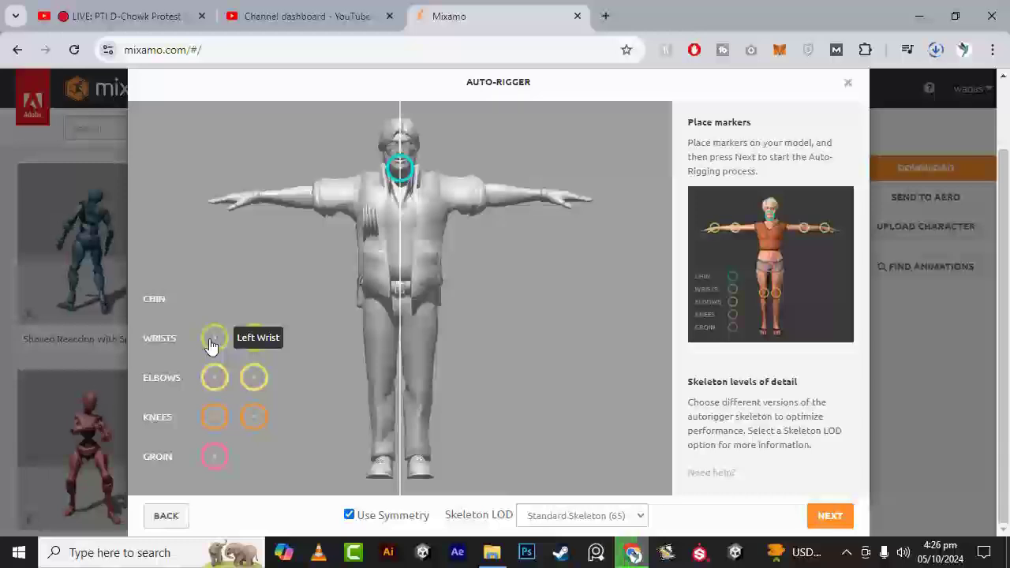
pyautogui.moveTo(212, 344); pyautogui.dragTo(261, 205)
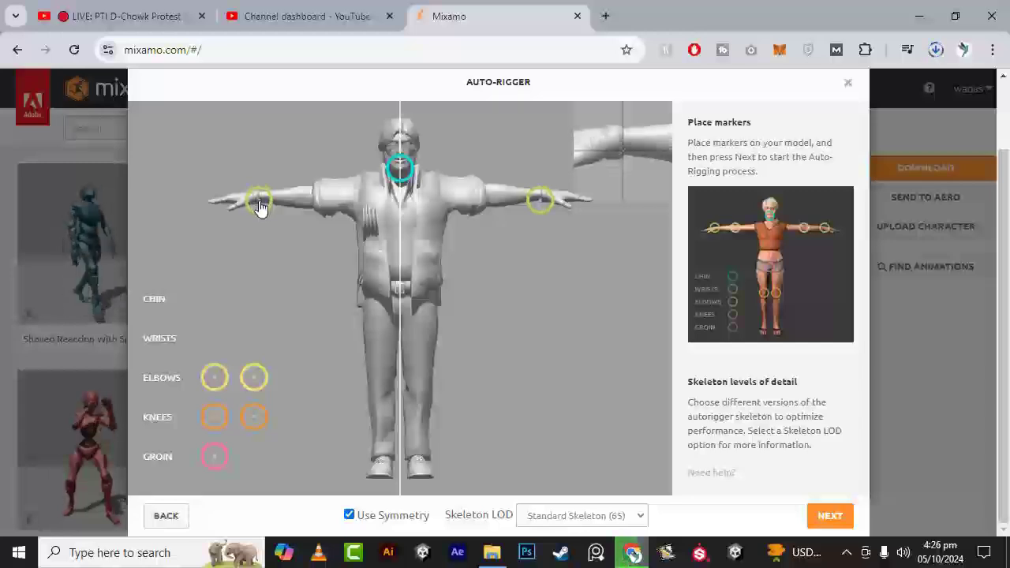
pyautogui.moveTo(260, 205); pyautogui.dragTo(260, 202)
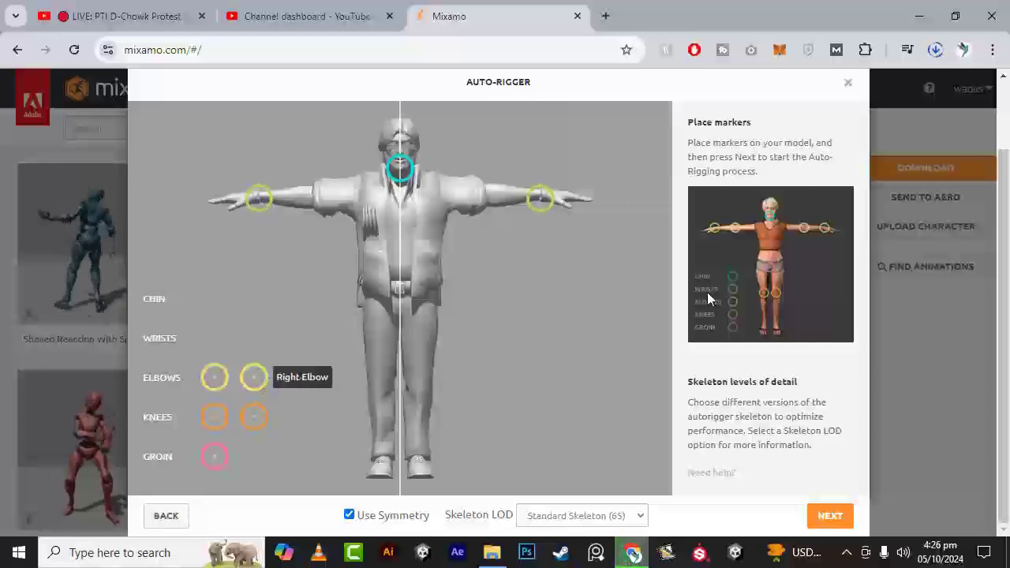
pyautogui.moveTo(215, 377)
pyautogui.mouseDown()
pyautogui.moveTo(282, 235)
pyautogui.moveTo(305, 202)
pyautogui.moveTo(317, 204)
pyautogui.mouseUp()
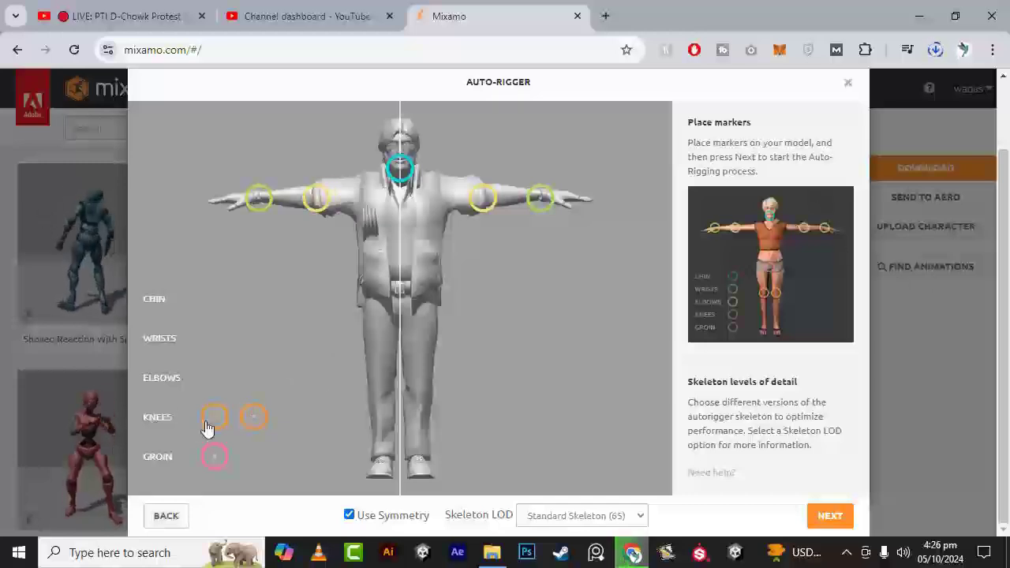
# Place the mirrored knee markers and the groin marker on the character, and start auto-rigging with the Standard Skeleton (65)
pyautogui.moveTo(218, 428)
pyautogui.mouseDown()
pyautogui.moveTo(304, 387)
pyautogui.moveTo(374, 397)
pyautogui.moveTo(379, 384)
pyautogui.mouseUp()
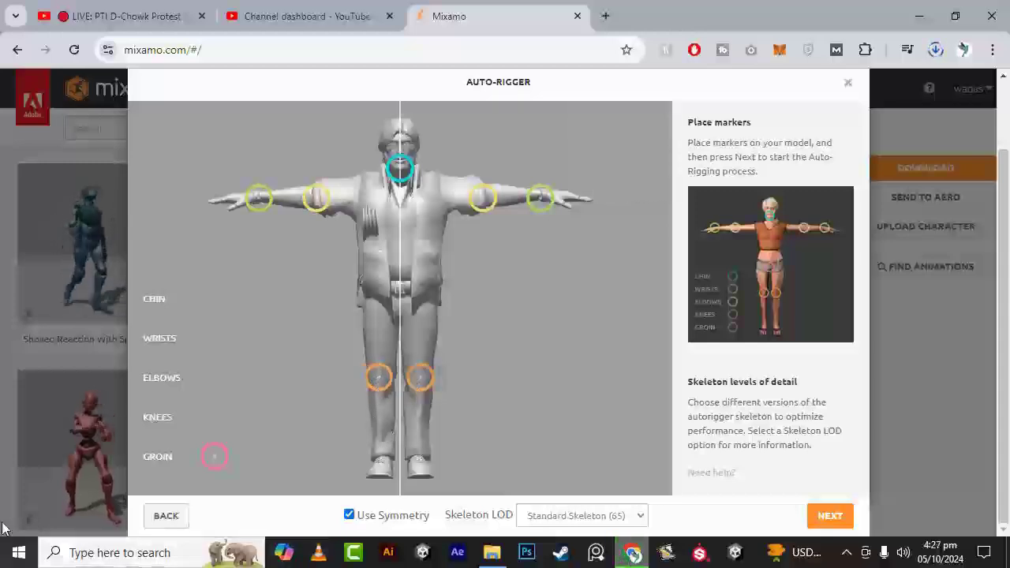
pyautogui.moveTo(209, 468); pyautogui.dragTo(209, 468)
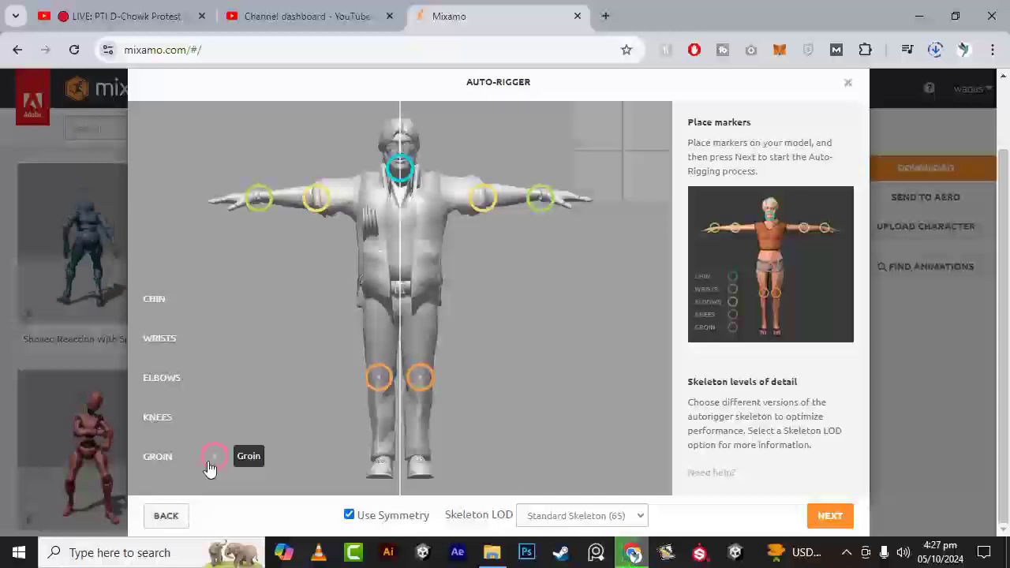
pyautogui.moveTo(353, 387); pyautogui.dragTo(401, 314)
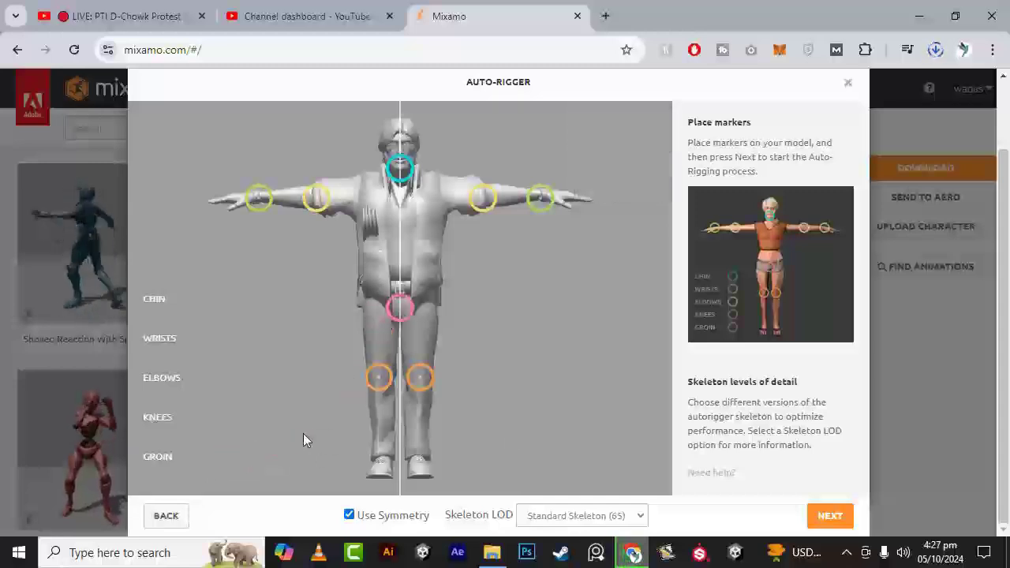
pyautogui.click(827, 517)
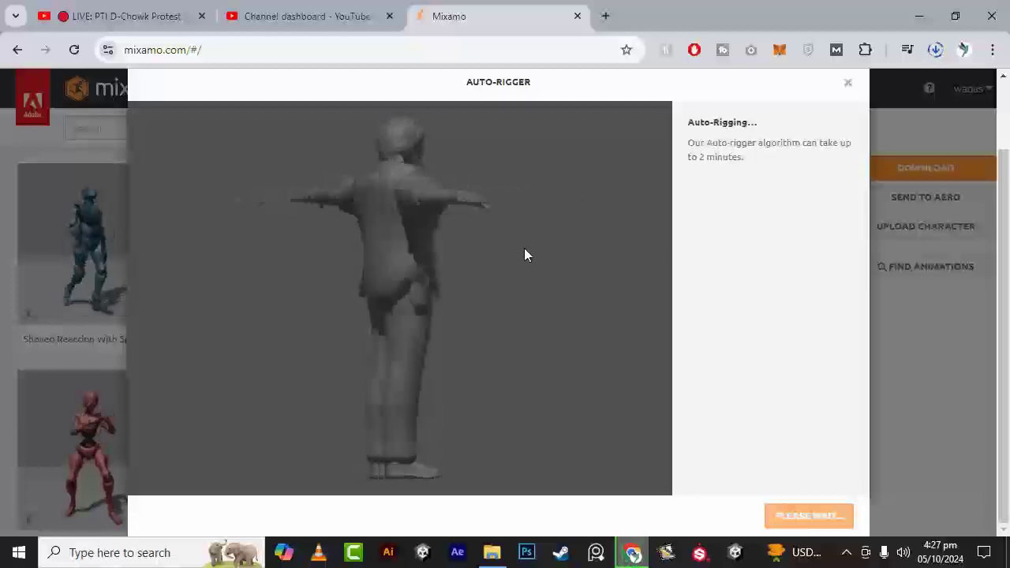
# Review the auto-rigged character from another angle and accept it as the new current character
pyautogui.click(847, 551)
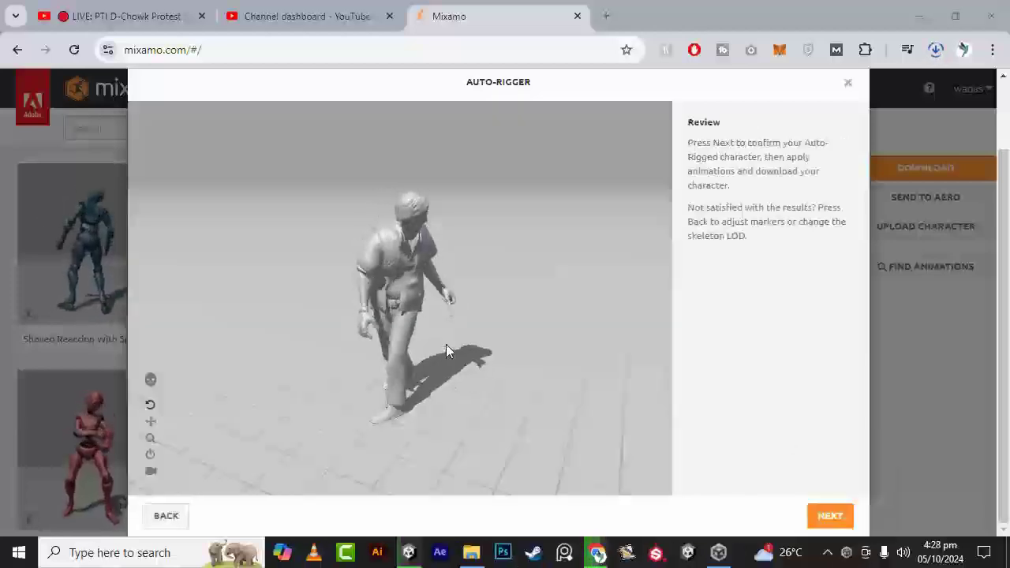
pyautogui.moveTo(395, 310); pyautogui.dragTo(469, 305)
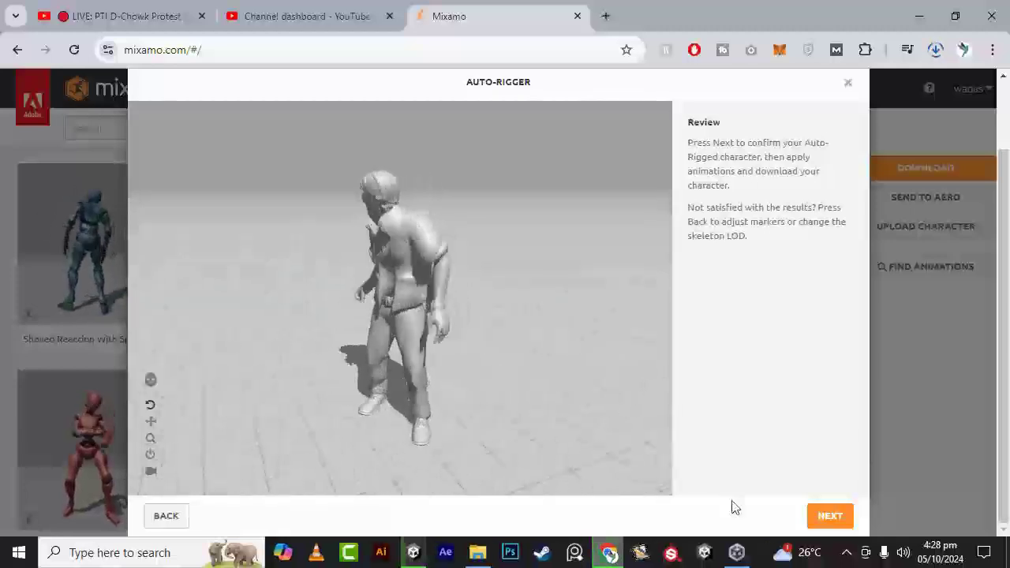
pyautogui.click(833, 520)
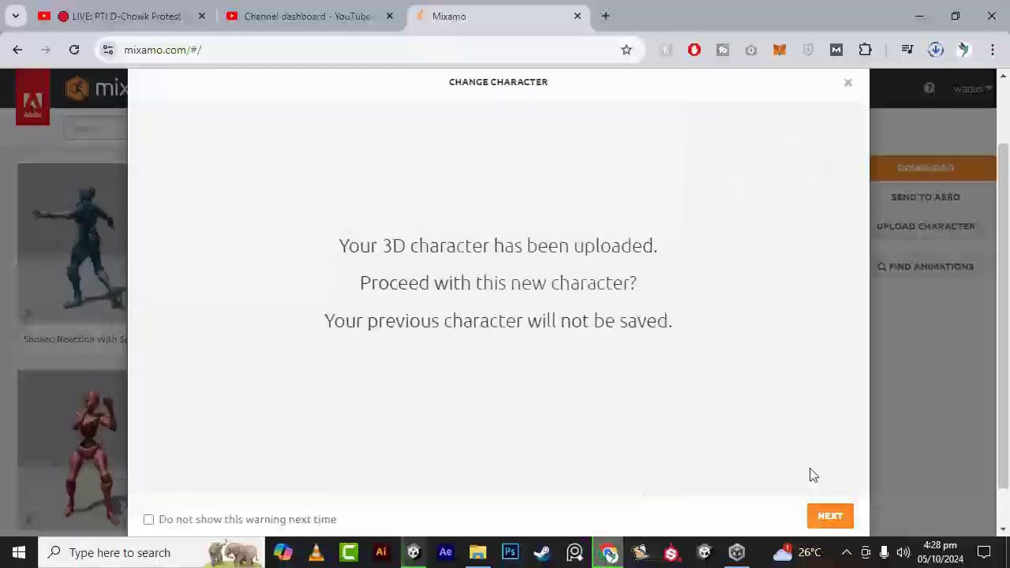
pyautogui.click(831, 518)
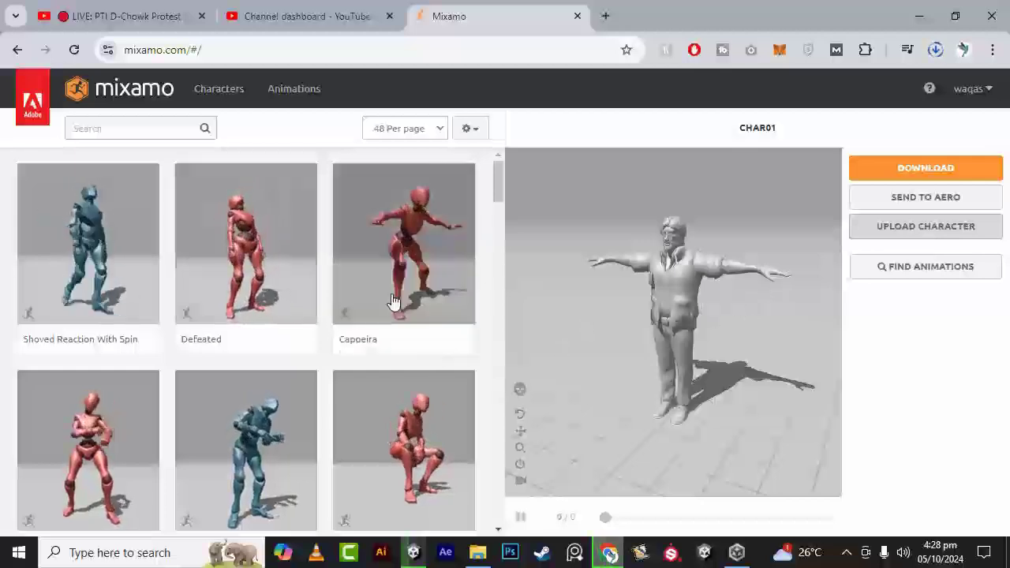
# Preview the Taunt animation on the rigged character, and apply the Old Man Idle animation in its place
pyautogui.scroll(-1, 119, 419)
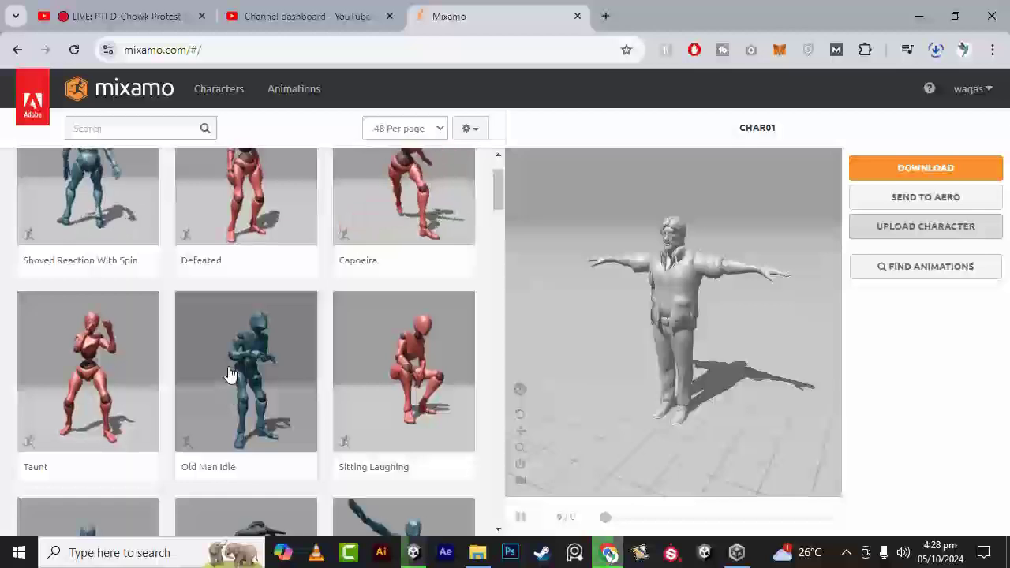
pyautogui.scroll(-3, 229, 371)
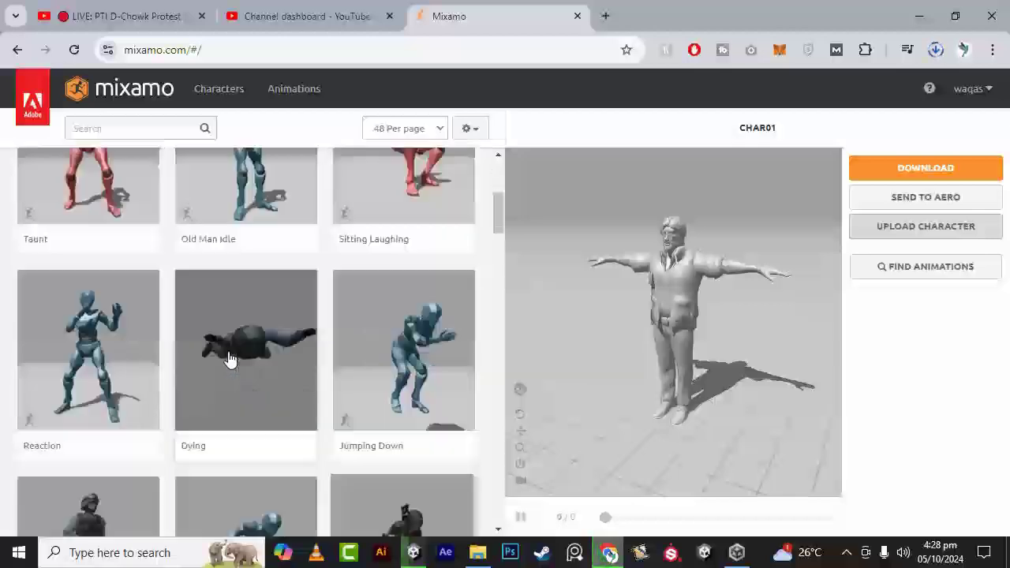
pyautogui.scroll(-2, 229, 359)
pyautogui.scroll(-2, 229, 357)
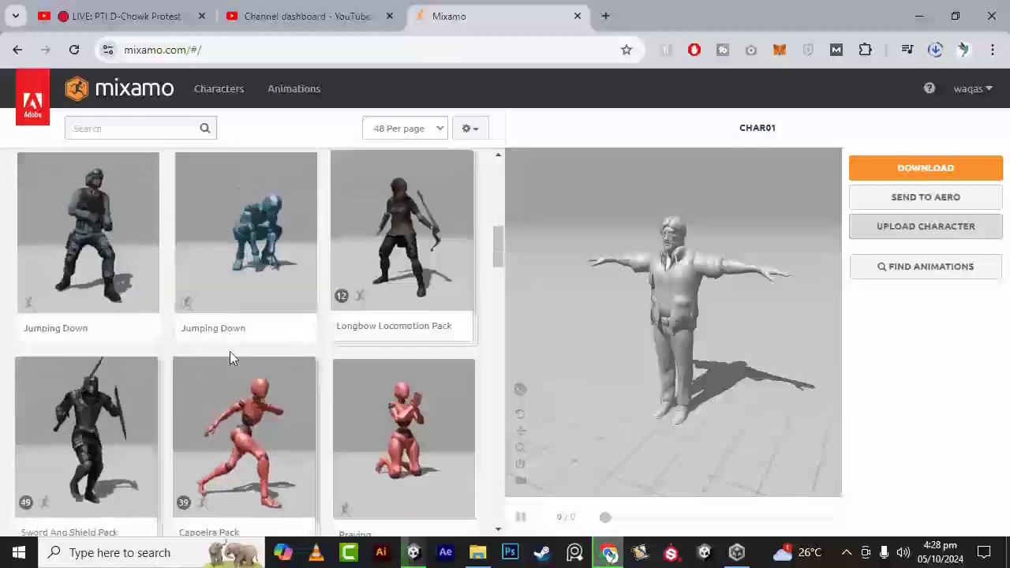
pyautogui.scroll(-2, 230, 351)
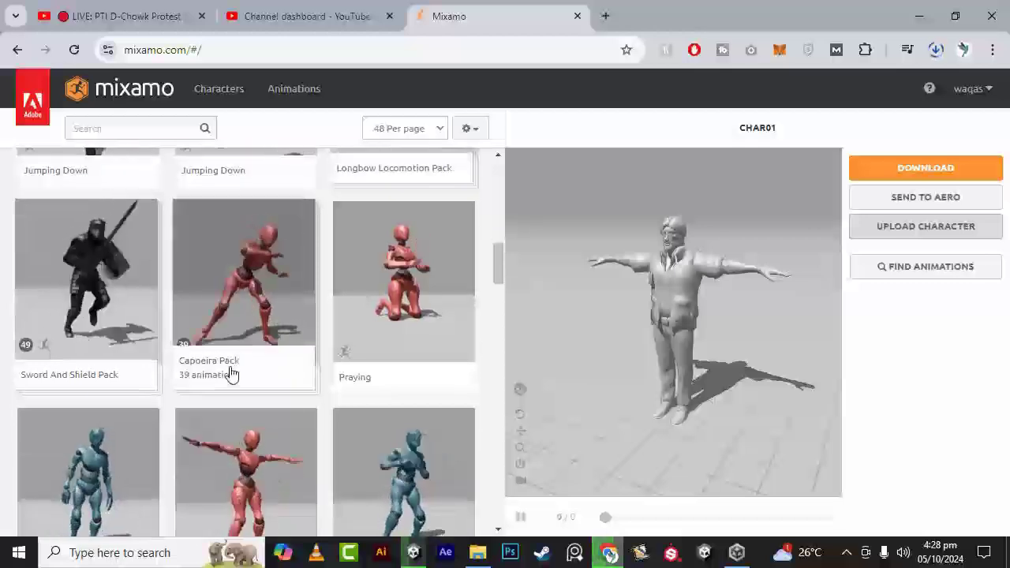
pyautogui.scroll(6, 231, 375)
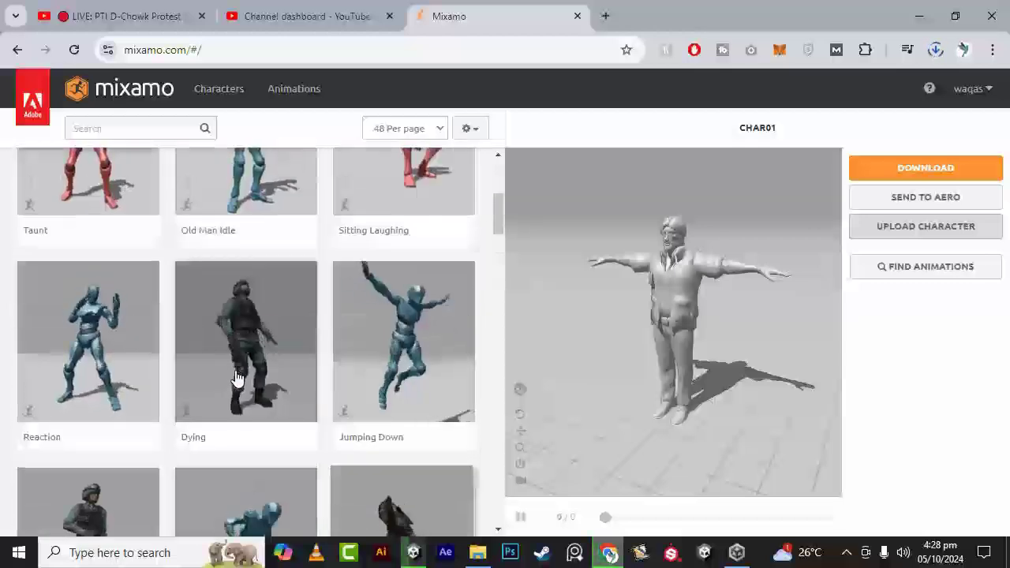
pyautogui.scroll(3, 239, 379)
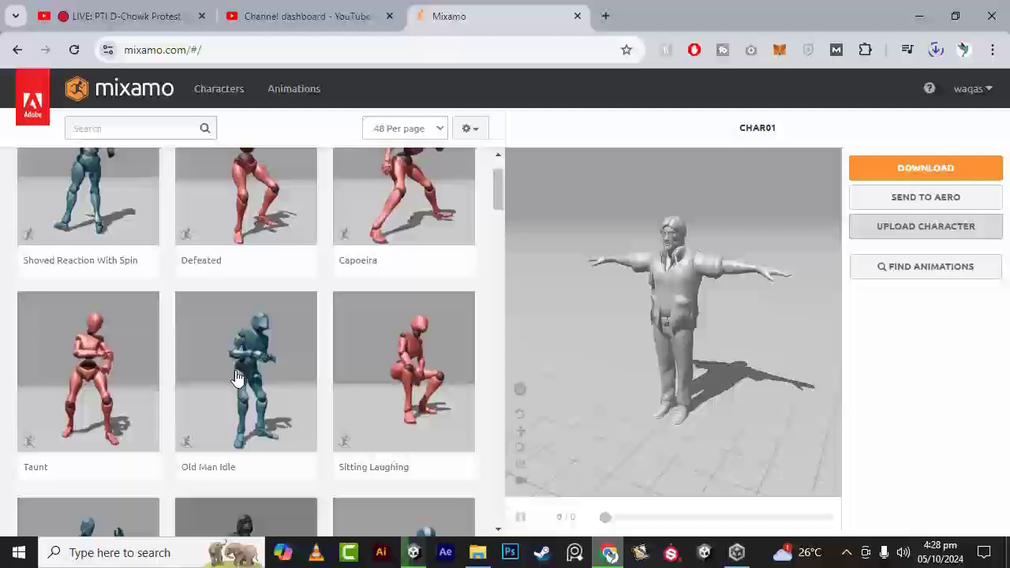
pyautogui.click(105, 383)
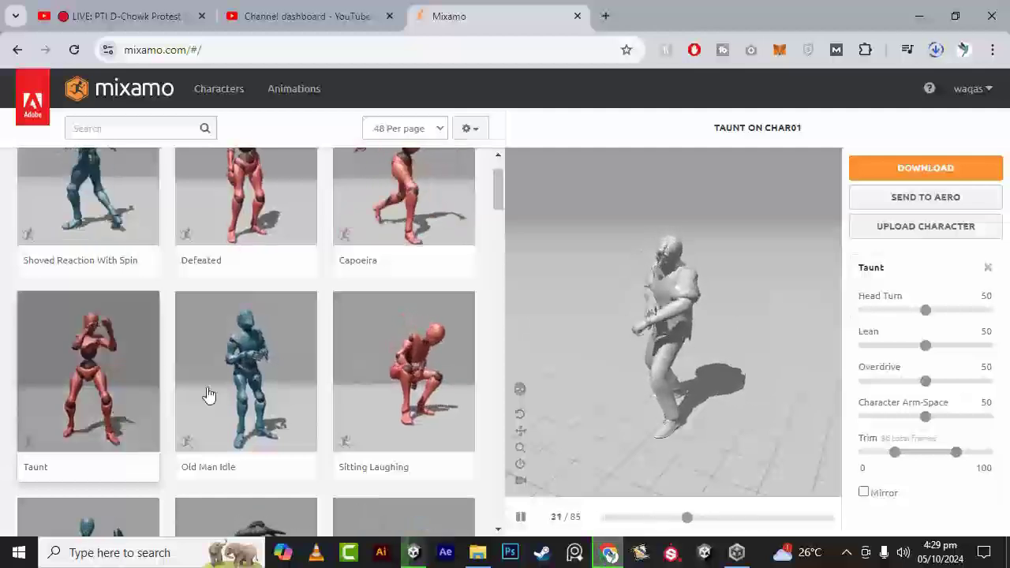
pyautogui.click(247, 388)
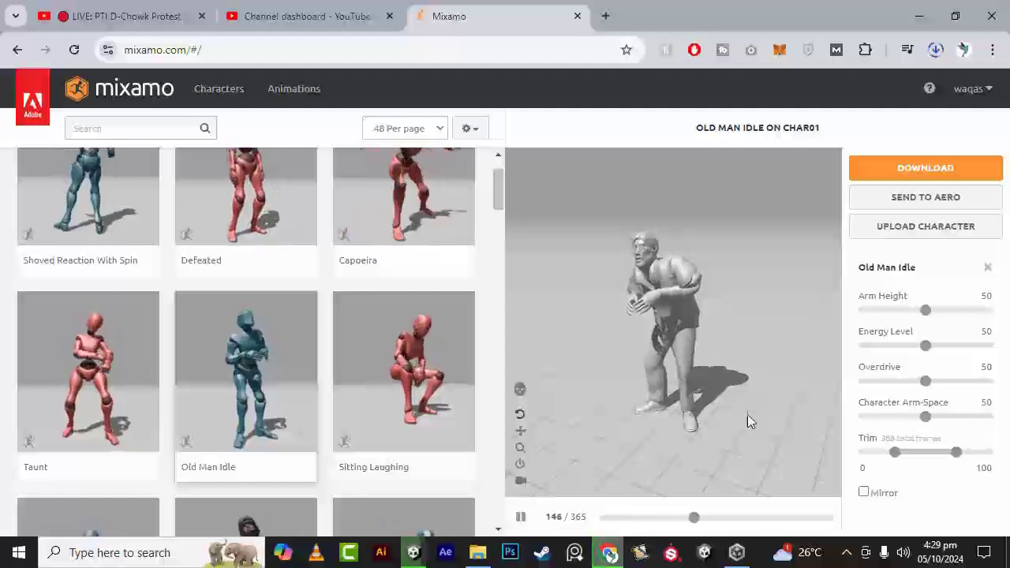
# Download the character with the Old Man Idle animation in FBX for Unity(.fbx) format, With Skin, keeping 30 frames per second and no keyframe reduction
pyautogui.click(901, 173)
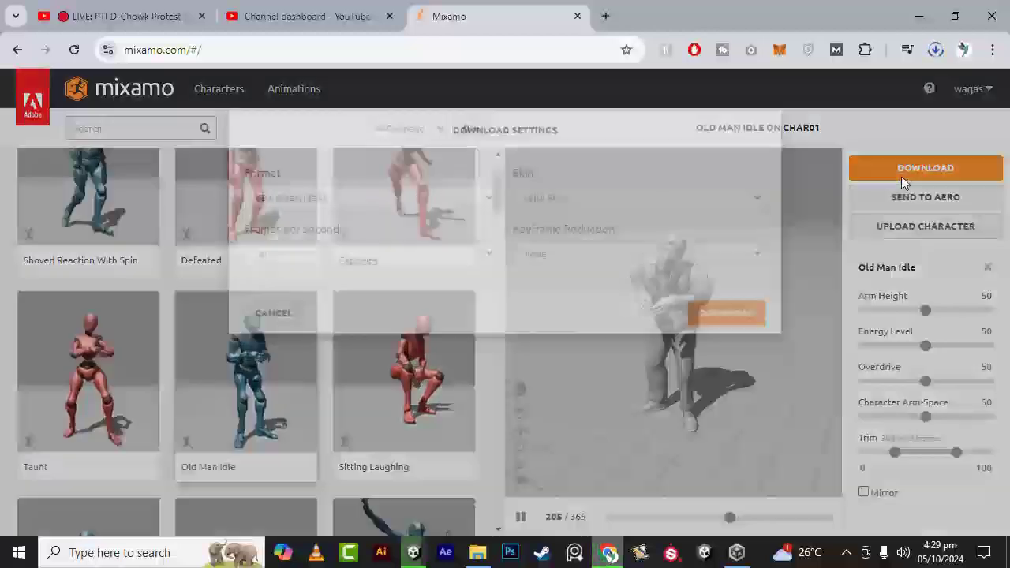
pyautogui.click(470, 240)
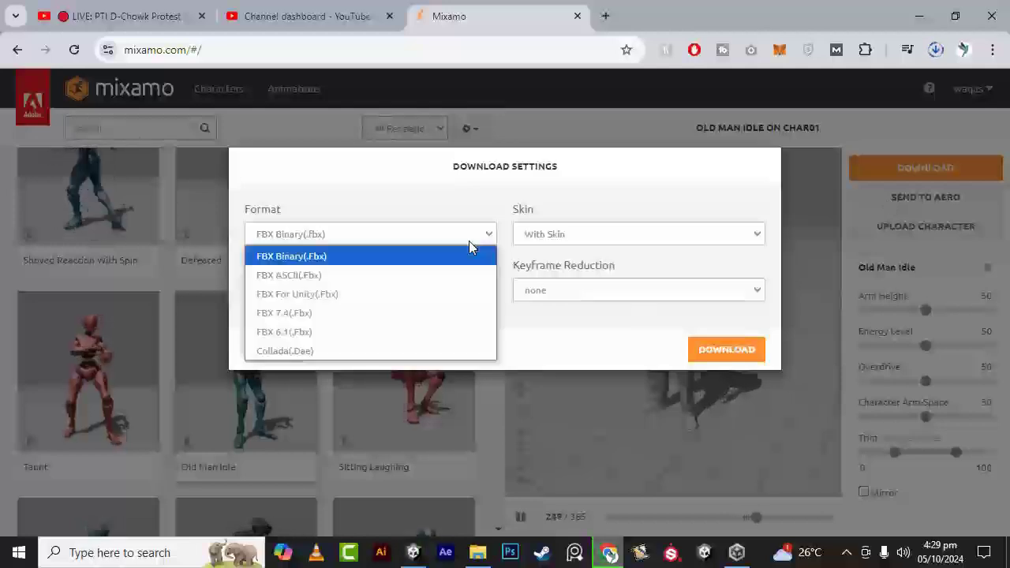
pyautogui.click(340, 295)
pyautogui.click(558, 235)
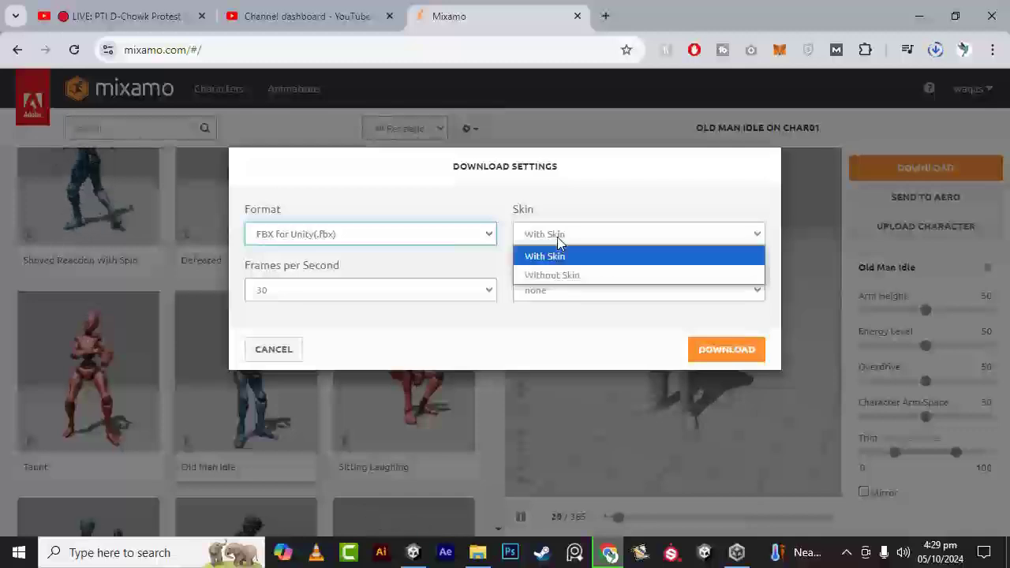
pyautogui.click(558, 235)
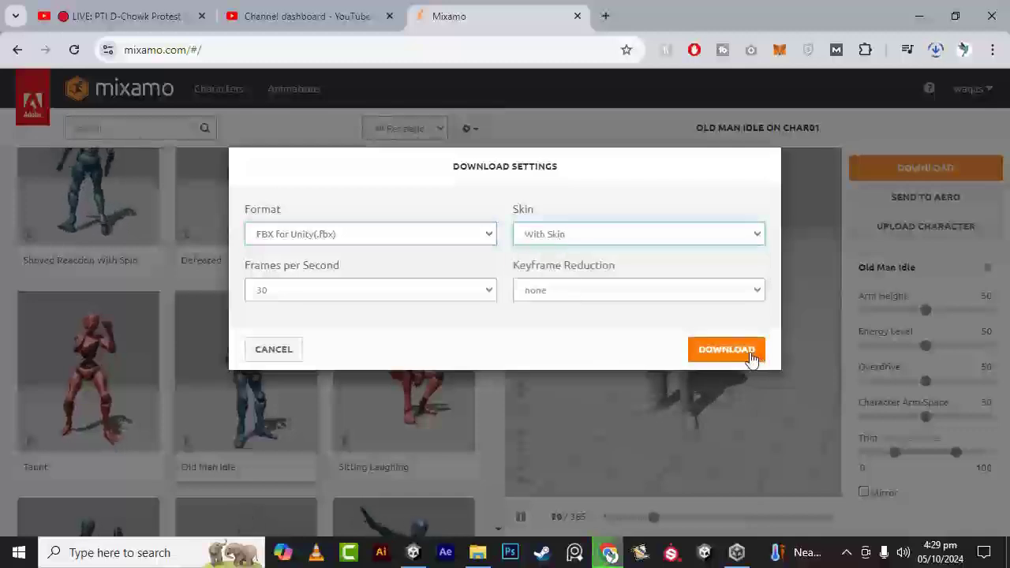
pyautogui.click(727, 350)
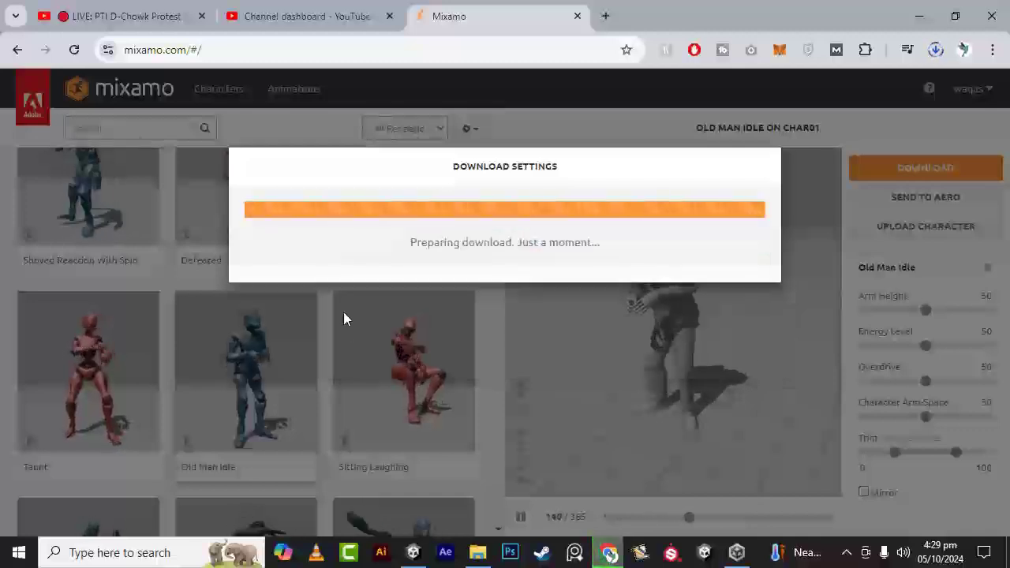